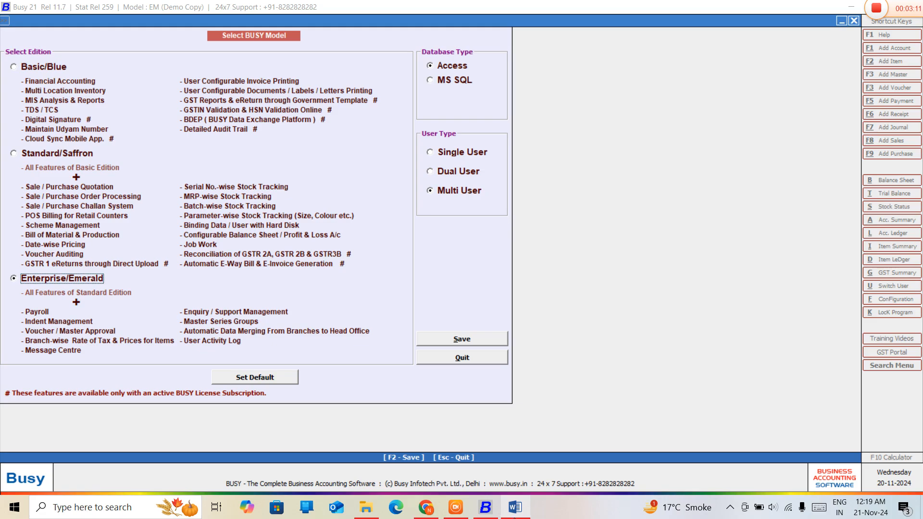
- Switch to the BUSY SOFTWAREE document in Word and add blank lines at its end, after the numbered list
left_click(516, 509)
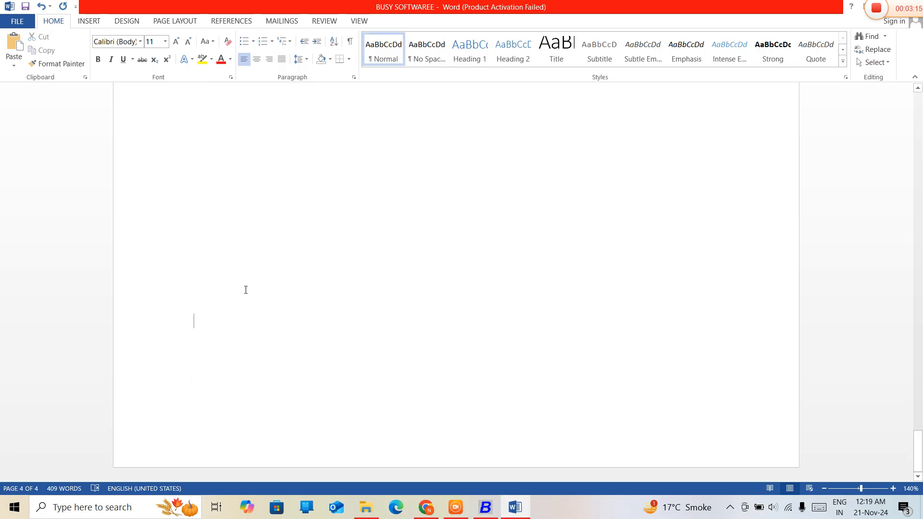
scroll(246, 289, "up", 5)
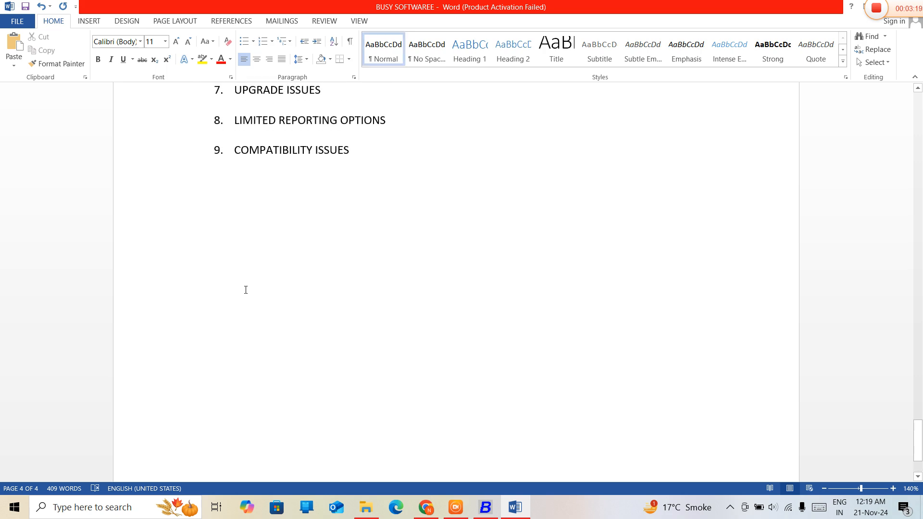
key("Return")
key("Return")
key("Return")
key("Return")
key("Return")
key("Return")
key("Return")
key("Return")
key("Return")
key("Return")
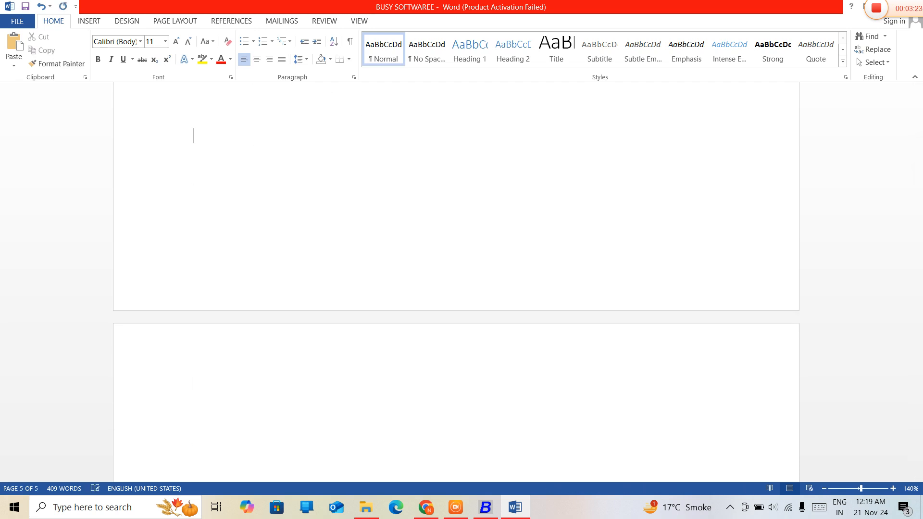
- Set up a centred, bold, underlined heading line directly below the COMPATIBILITY ISSUES list item
key("Up")
key("Up")
key("Up")
key("Up")
key("Up")
key("Up")
key("Up")
key("Up")
key("Up")
key("Up")
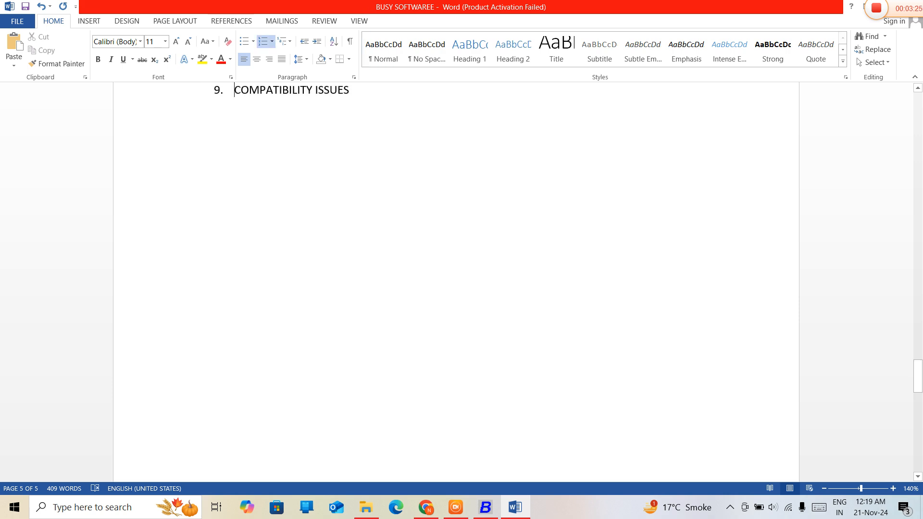
key("Down")
type("B")
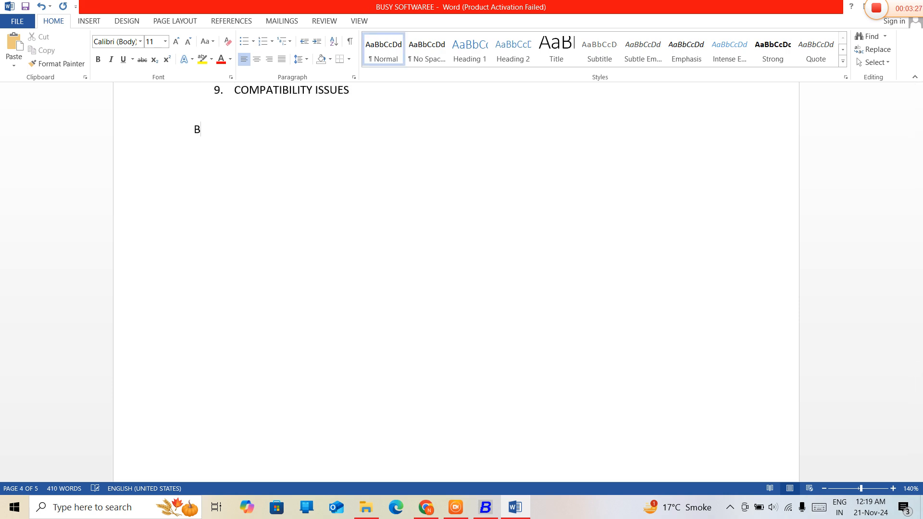
key("ctrl+u")
key("ctrl+e")
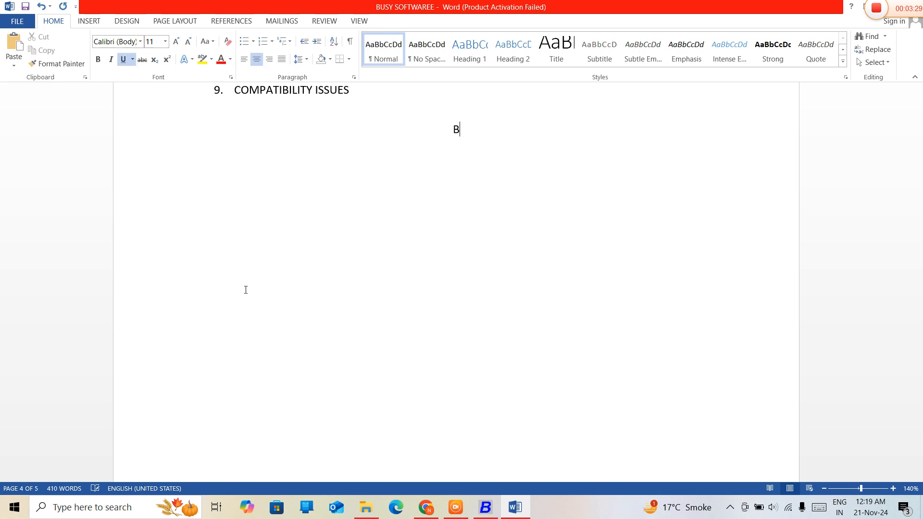
key("BackSpace")
key("ctrl+b")
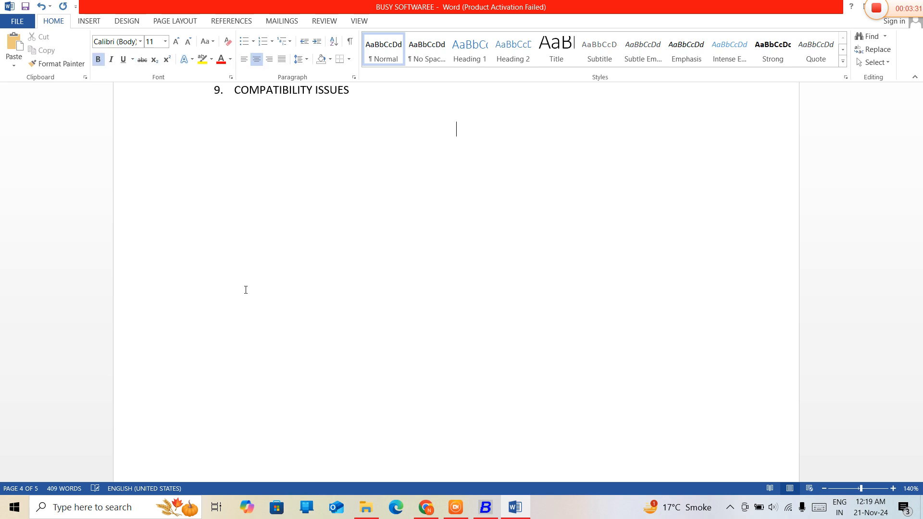
key("ctrl+u")
- Enter the heading text "CONCEPTS OF ACCOUNTING" and correct its spelling
type("CON")
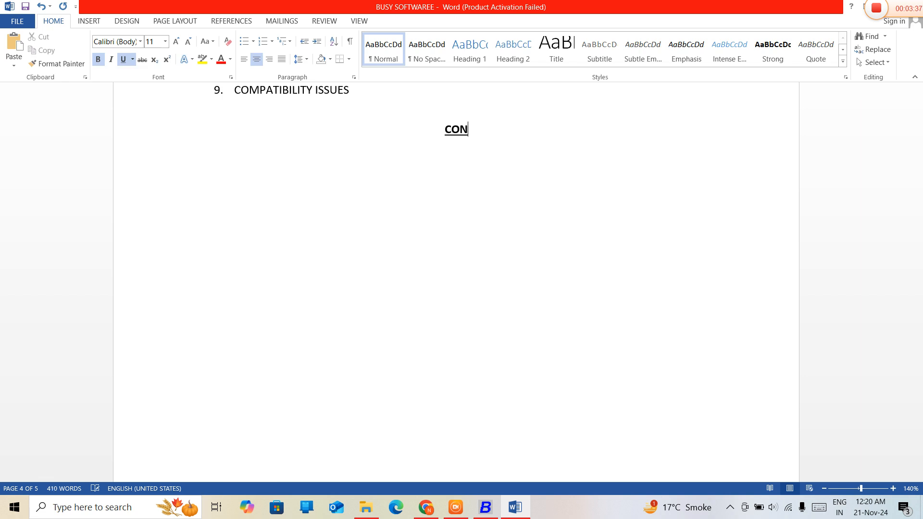
type("CEPTS ")
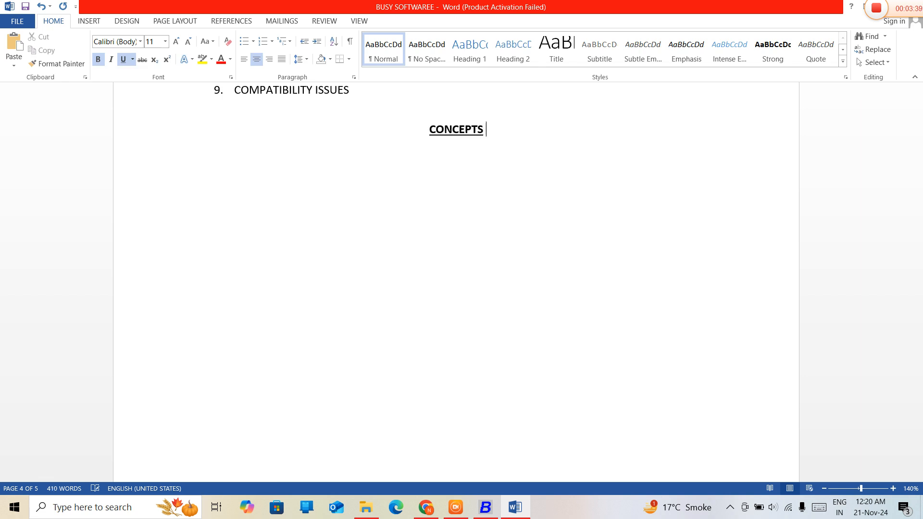
type("OF ACC")
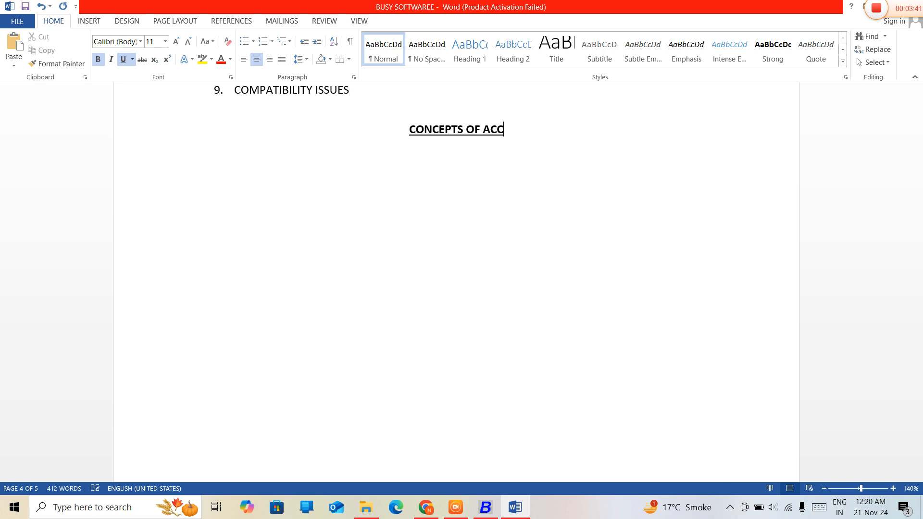
type("OUNTNG")
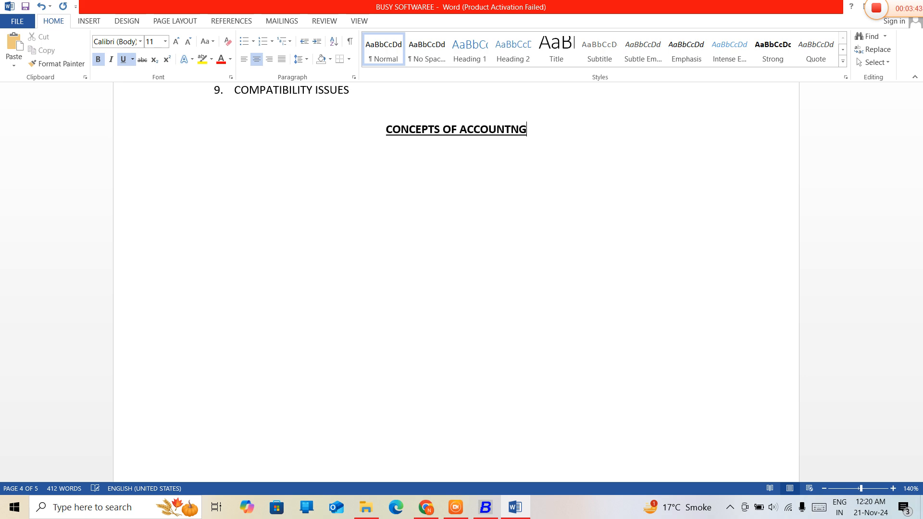
left_click(510, 130)
type("I")
- Add the bold numbered item 1 "BUSINESS ENTITY CONCEPT---" below the heading and end the list with a new plain paragraph
left_click(194, 168)
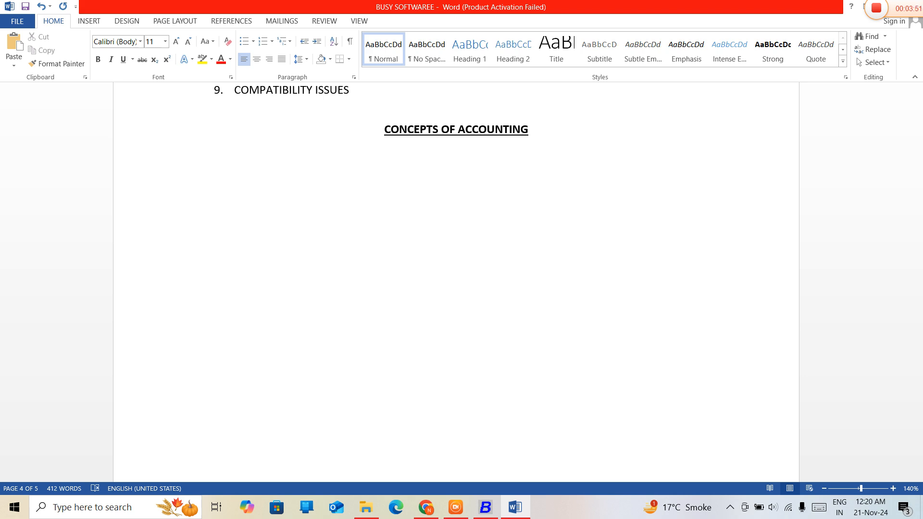
type("1.")
key("ctrl+b")
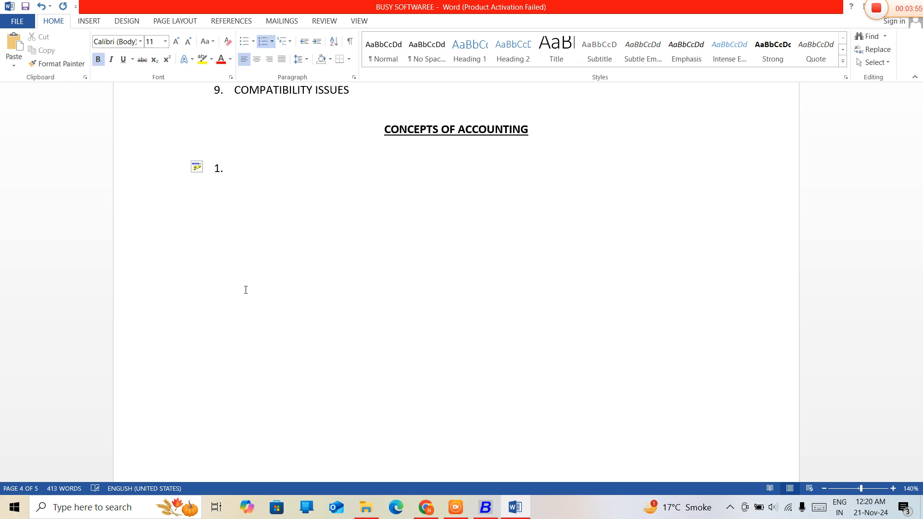
type("BUSINESS ENTITY")
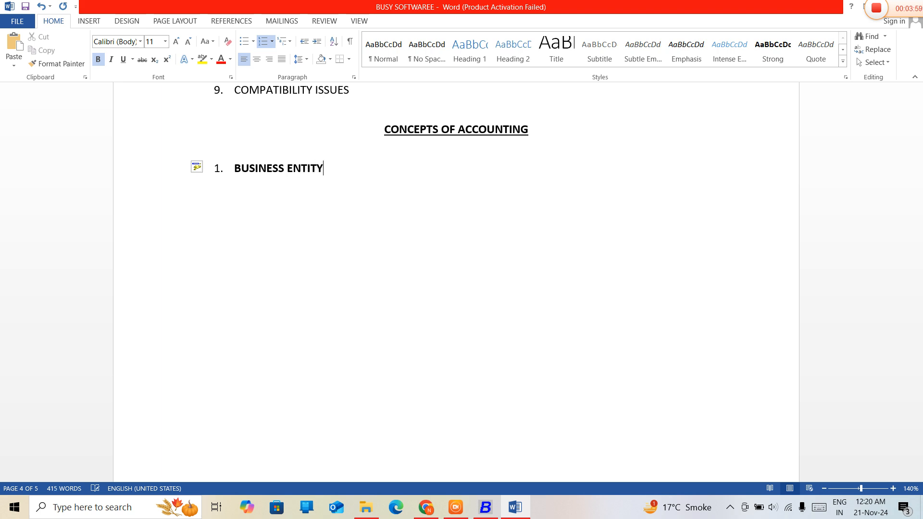
type(" CONCE")
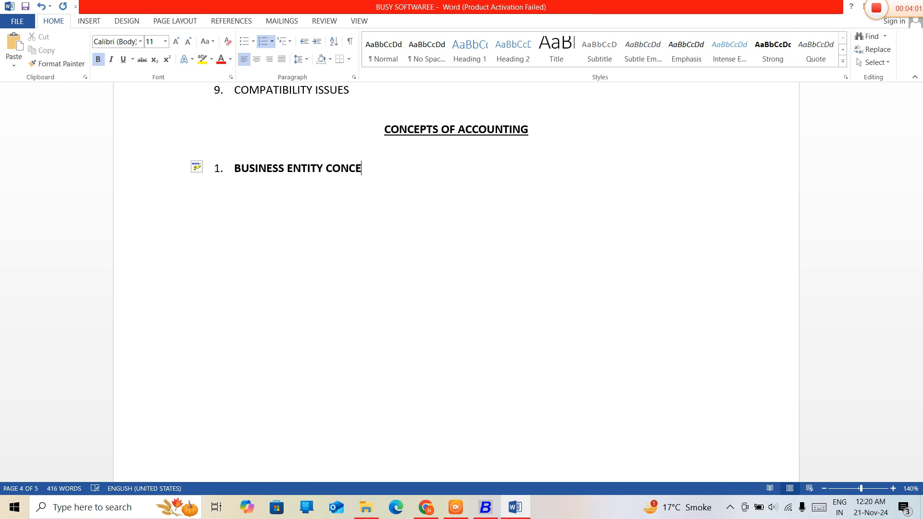
type("PT---")
key("Return")
key("Return")
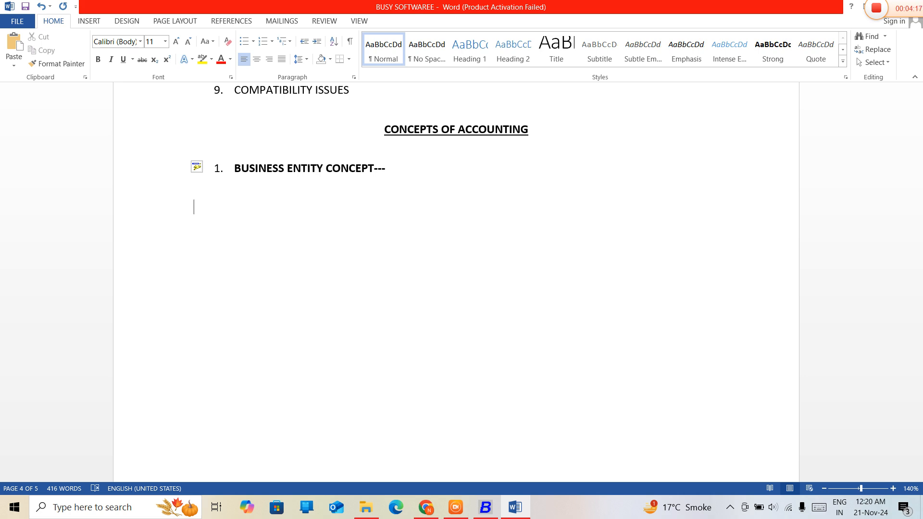
- Write the definition "A BUSINESS IS SEPARATW FROM ITS OWNER ." under the business entity concept item
type("A B")
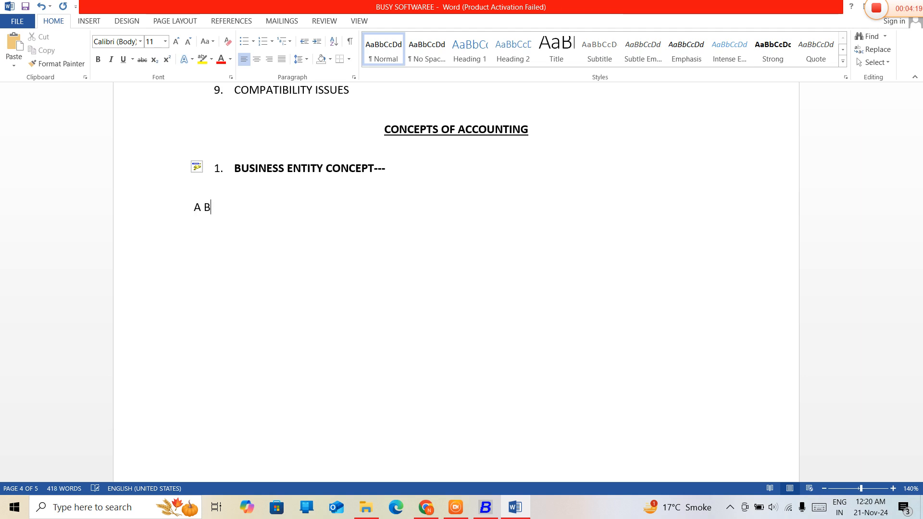
type("USINESS IS")
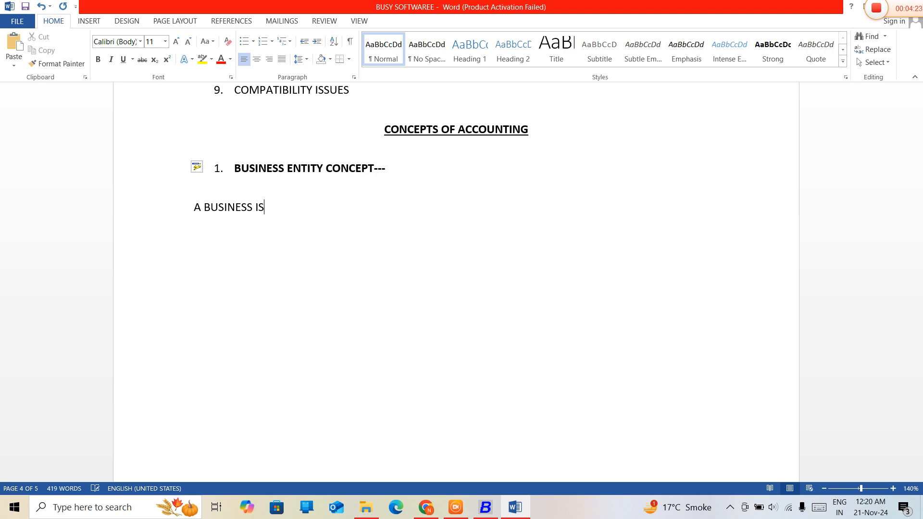
type(" A")
key("BackSpace")
type("SEPER")
key("BackSpace")
key("BackSpace")
type("A")
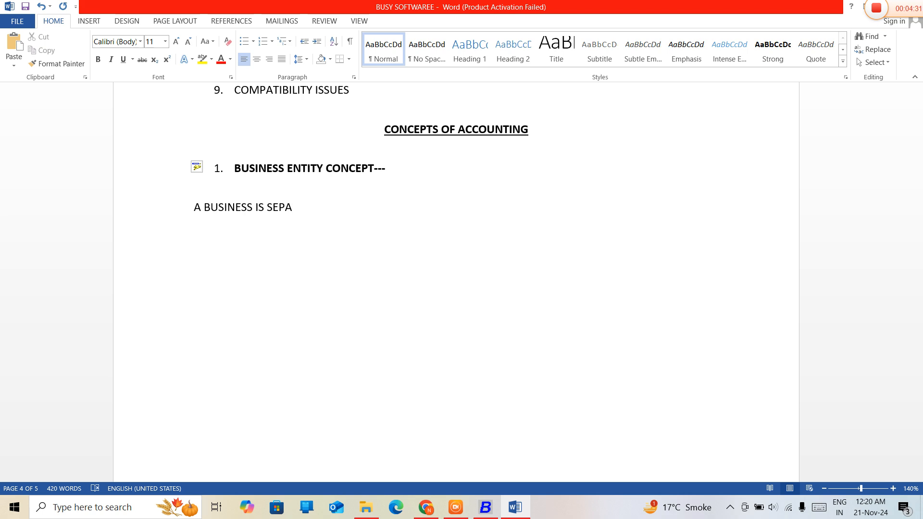
type("RATW FROM")
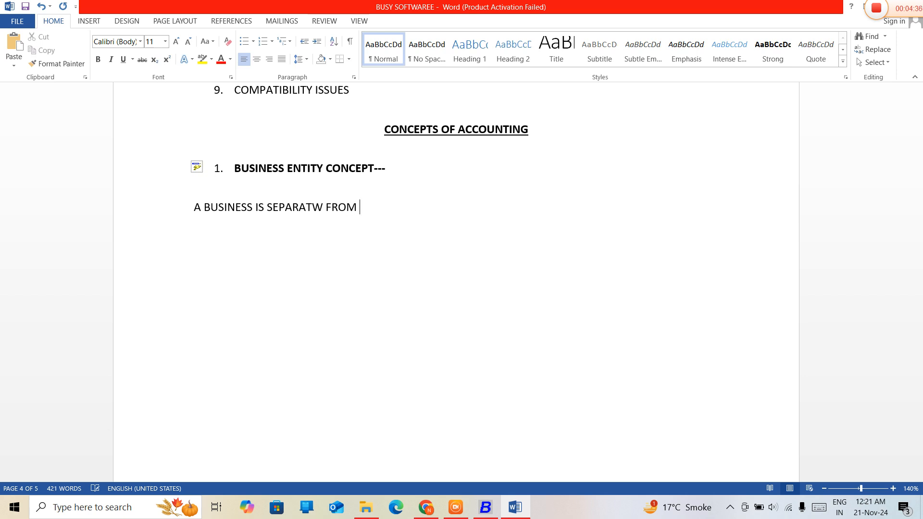
type(" ITSOWNER .")
key("Right")
key("Right")
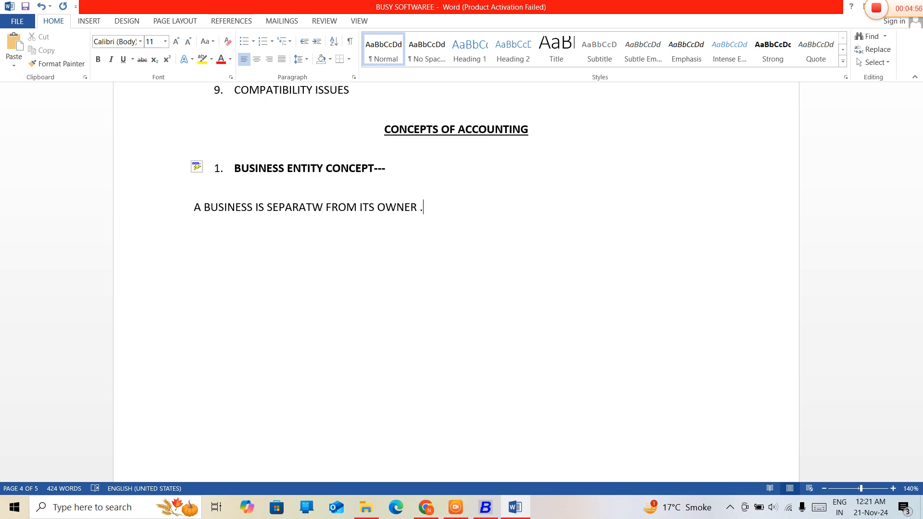
- Start a new paragraph with "BUSINESS TRANSACTIONS ARE RECORDED FROM THE POINT OF VIEW OF THE"
key("Return")
type("BUSIN")
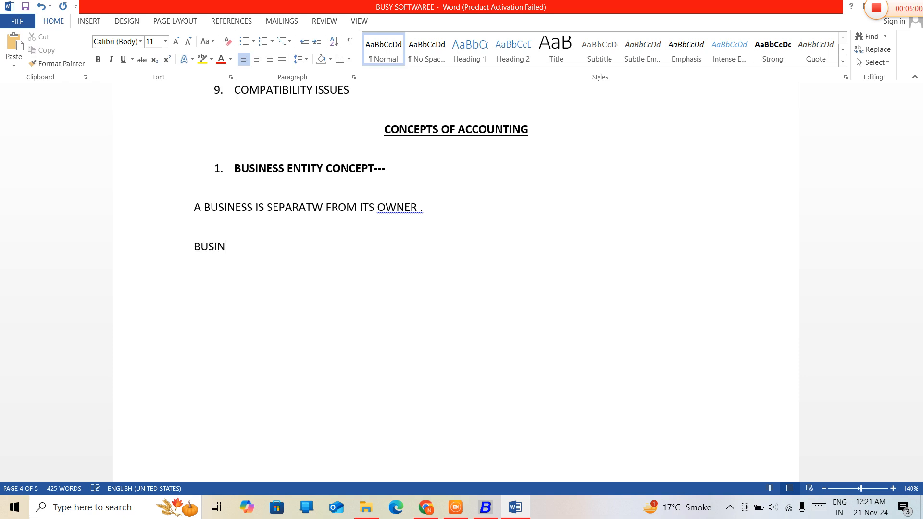
type("ESS TRANSACT")
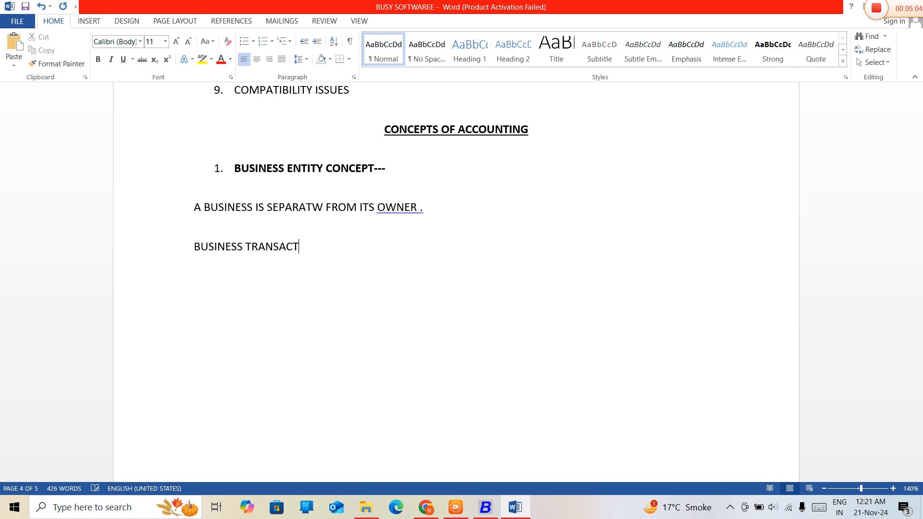
type("IONS ARE RECORDED")
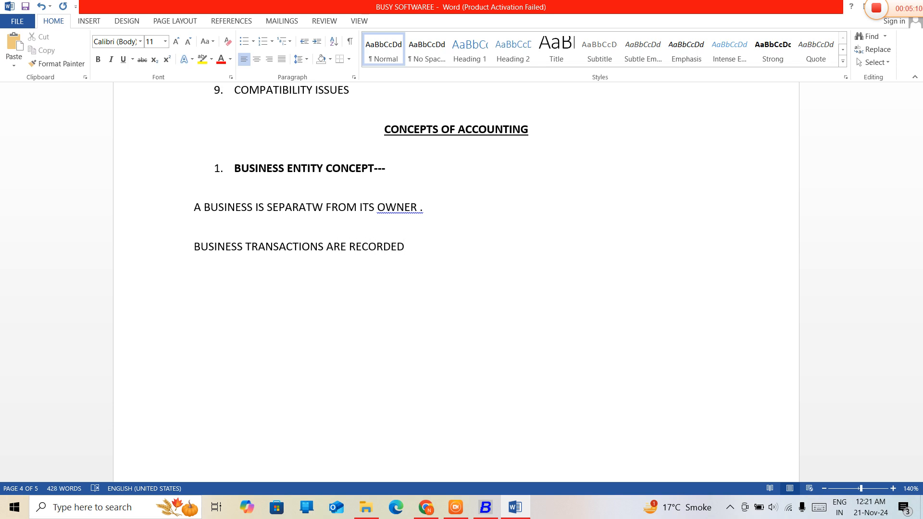
type(" FROM THE")
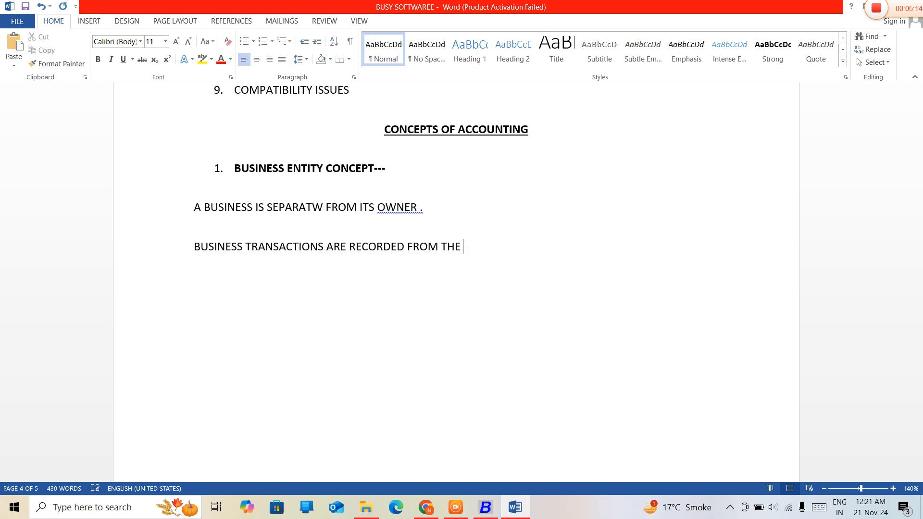
type(" POINT OF")
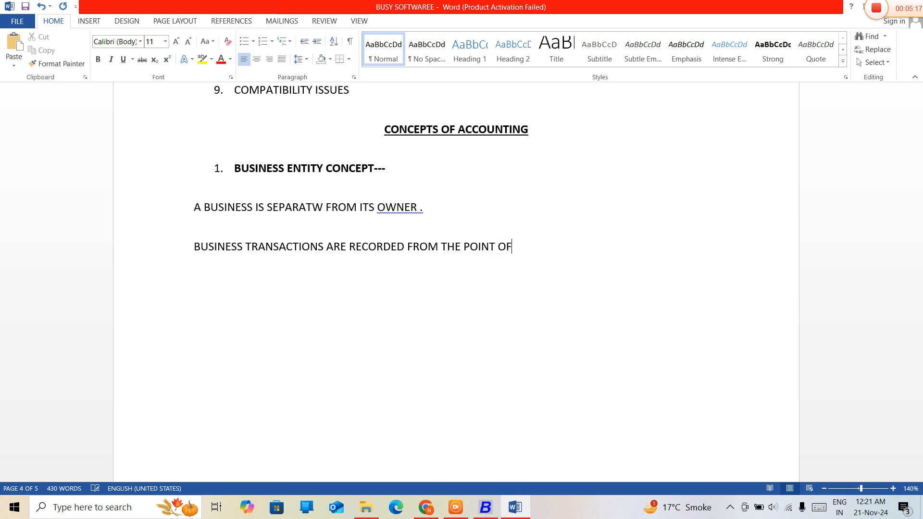
type(" VIEW OF THE")
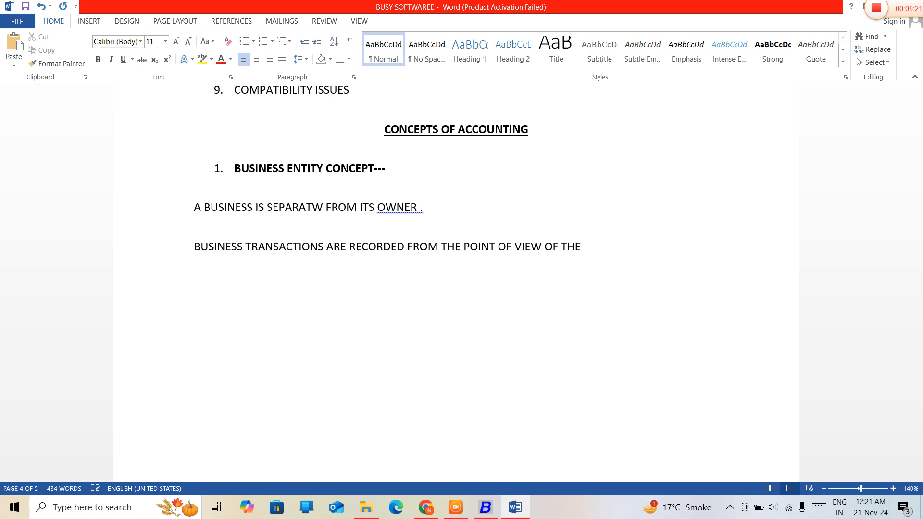
type(" BUSINESS EN")
- Complete the business transactions sentence with "BUSINESS ENTITY NOT THE OWNER."
key("BackSpace")
type("NN")
key("BackSpace")
type("TITY")
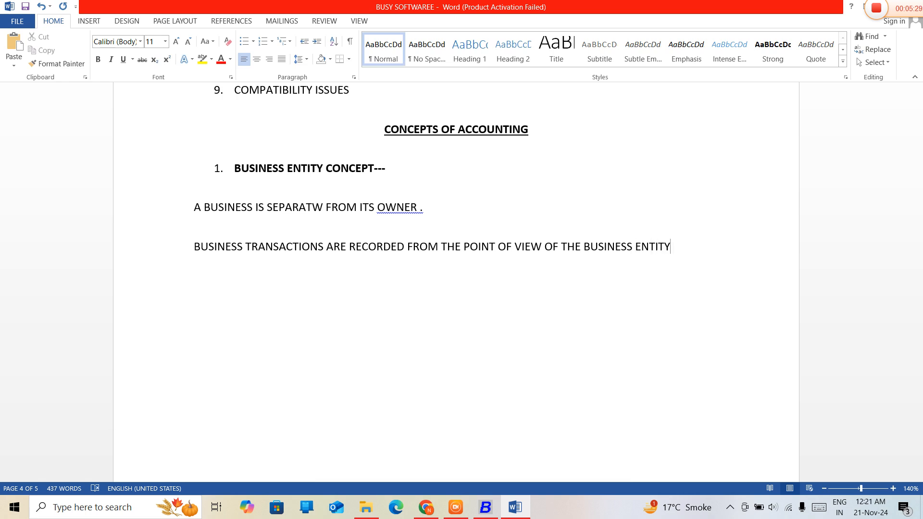
type(" AND")
key("BackSpace")
key("BackSpace")
key("BackSpace")
key("BackSpace")
type("NOT THE OWNER")
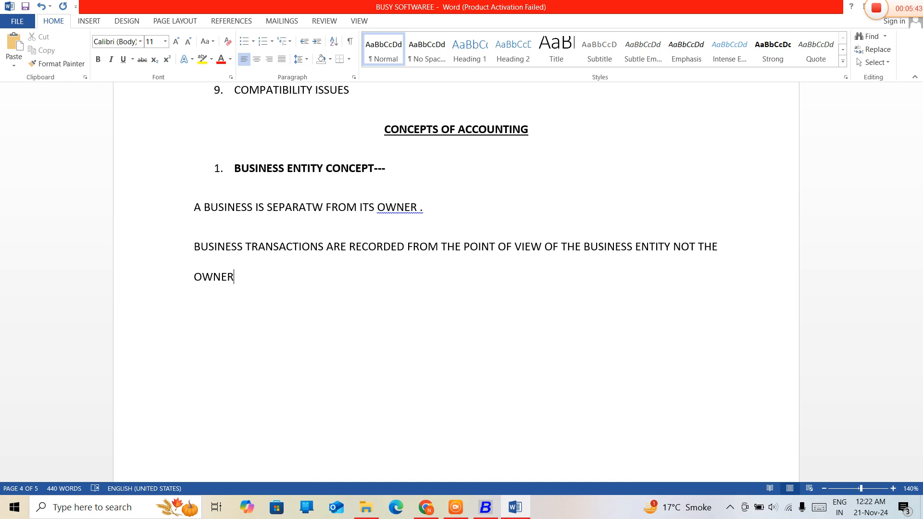
type(".")
- Add a new paragraph reading "BUSINESS ENTITY CAN BE A COMPANY,FIRM OR PROPRIETERSHIP"
type("BUSI")
type("NESS EN")
type("TITY CAM")
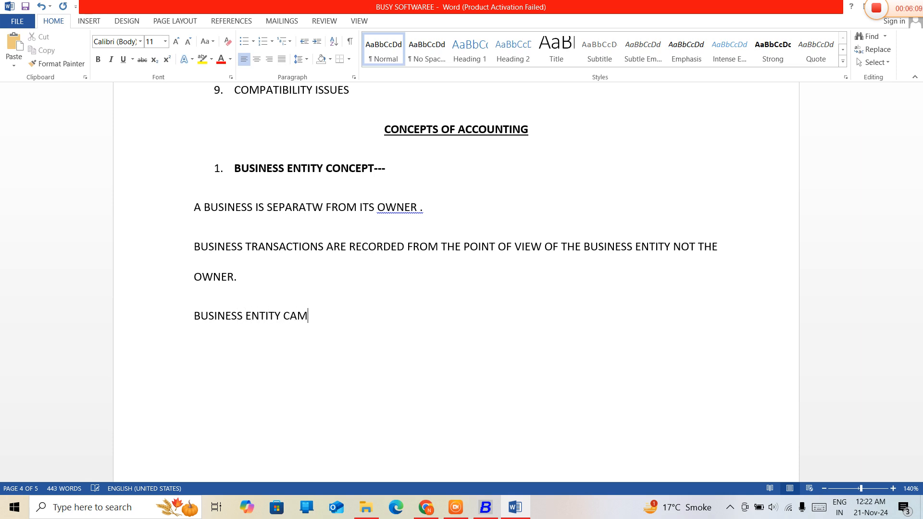
key("BackSpace")
type("N BE A COMPANY")
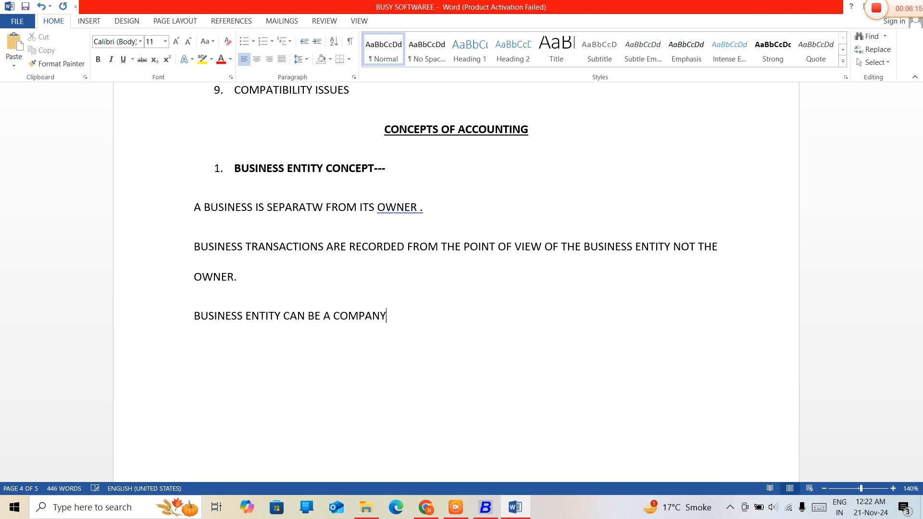
type(",FIRM OR PROP")
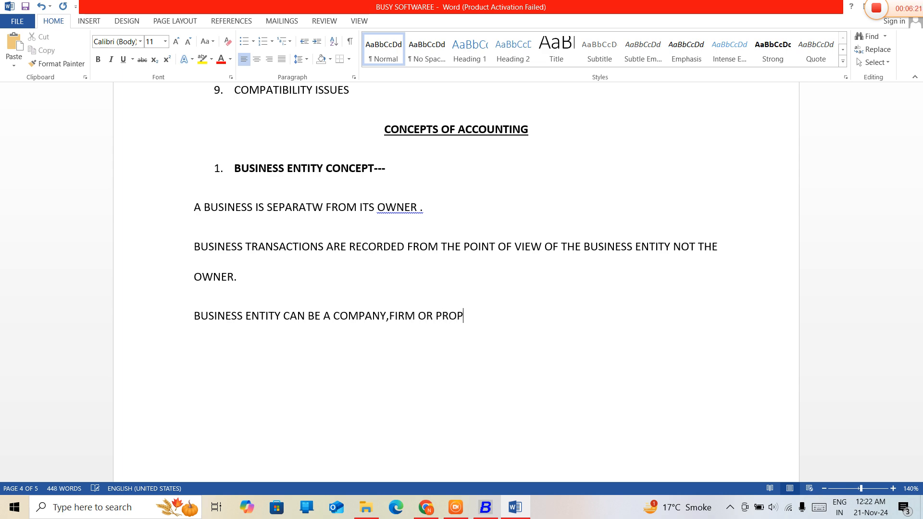
type("RIETERS")
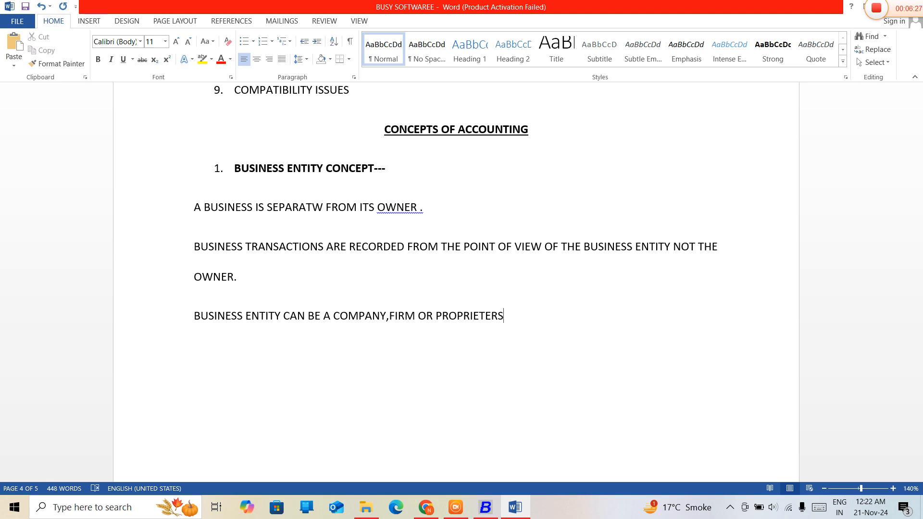
key("BackSpace")
type("SHIP")
- Start a new paragraph below the company, firm or proprietorship line with "IT MESNS THE CAPITAL IS INVESTED"
key("Return")
type("IT MESNS")
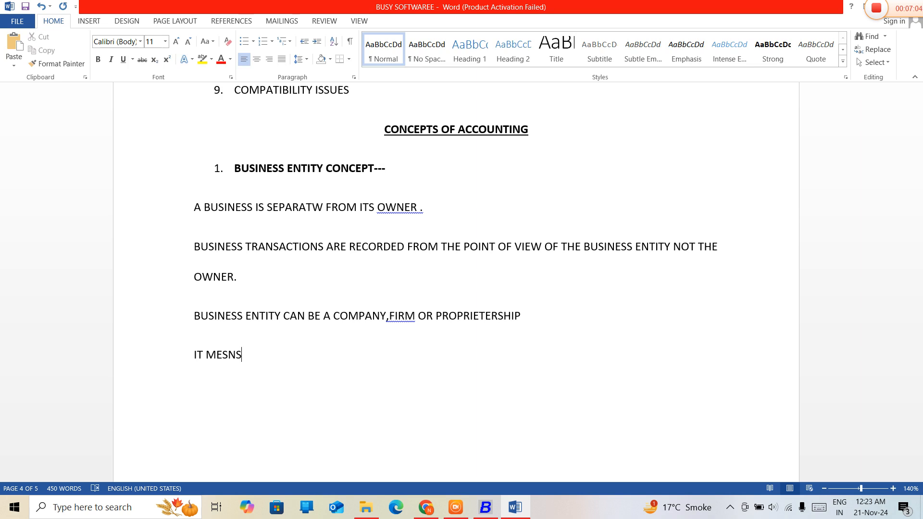
type("THE OWNER")
key("BackSpace")
key("BackSpace")
key("BackSpace")
key("BackSpace")
key("BackSpace")
type("CAPITAL IS INVESTED ")
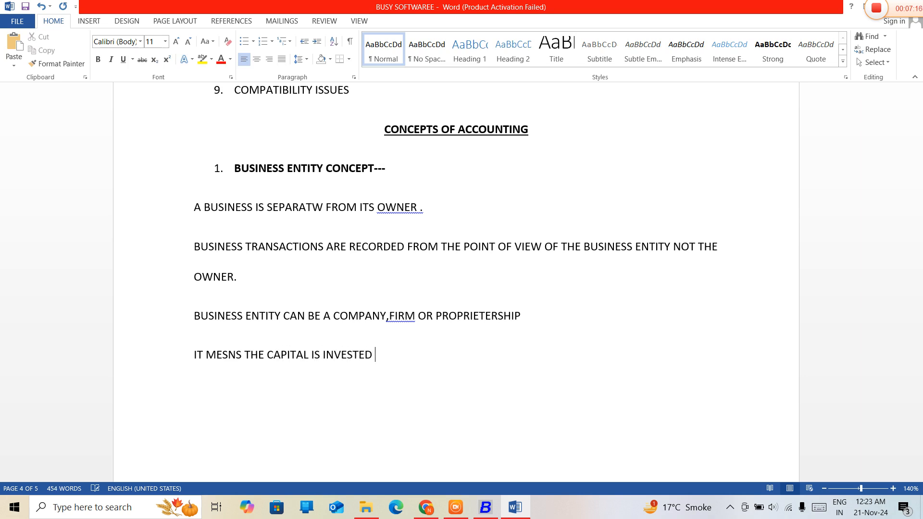
type("BY THE OWNER")
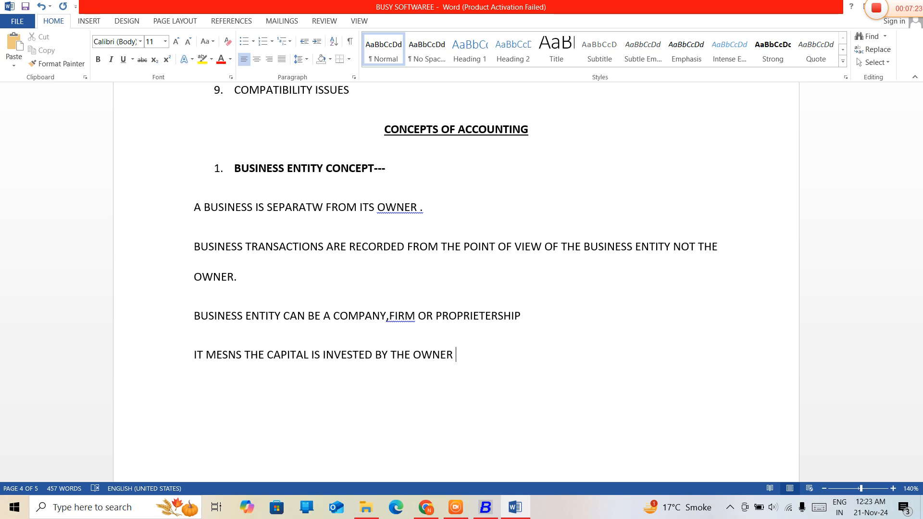
type(" IS ")
type("LIA")
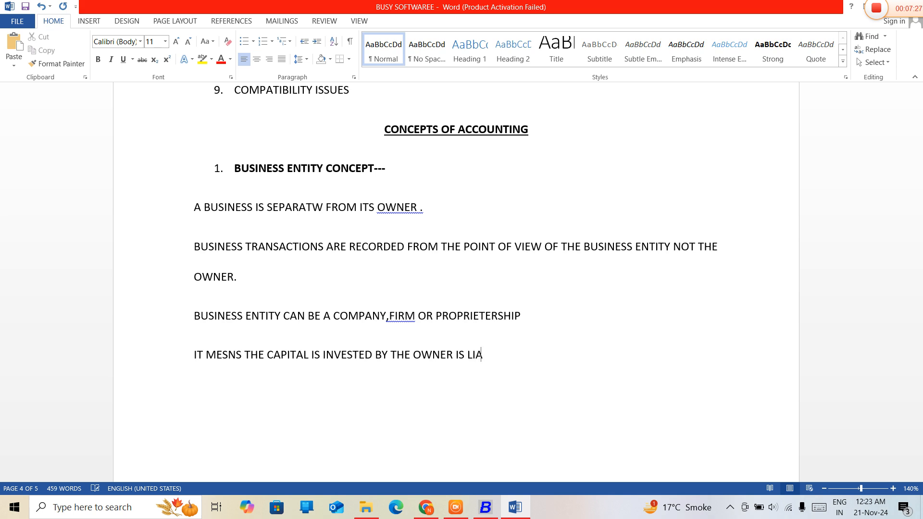
type("BILITY OF T")
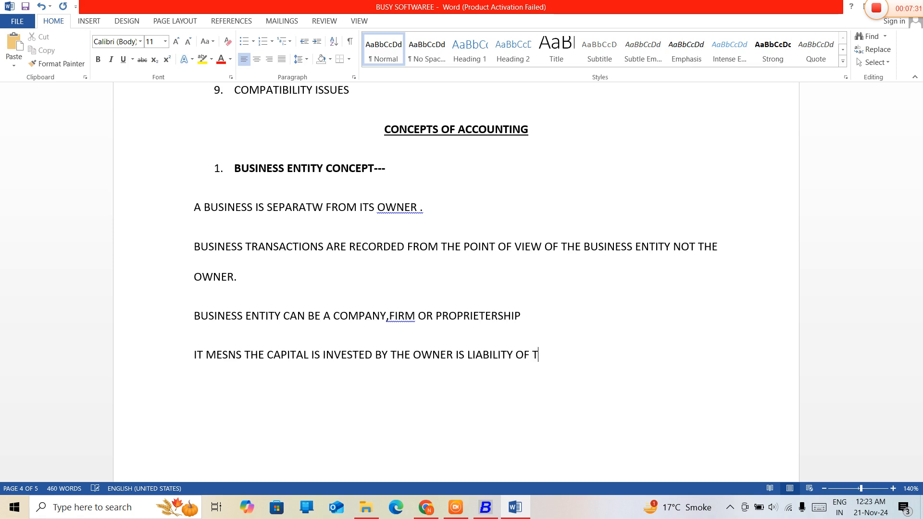
type("HE BUSINESS.")
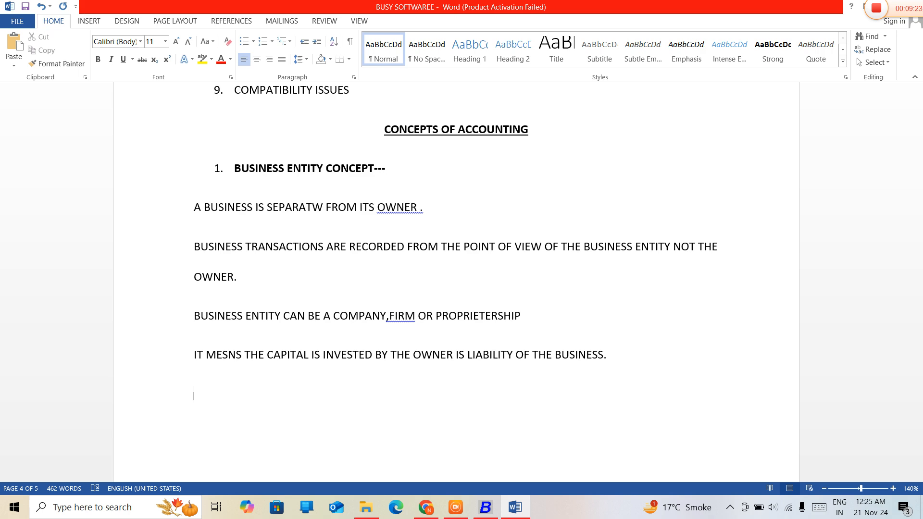
- Correct the misspelled word in the first sentence under the business entity concept to "SEPARATE"
left_click(323, 208)
key("BackSpace")
type("E")
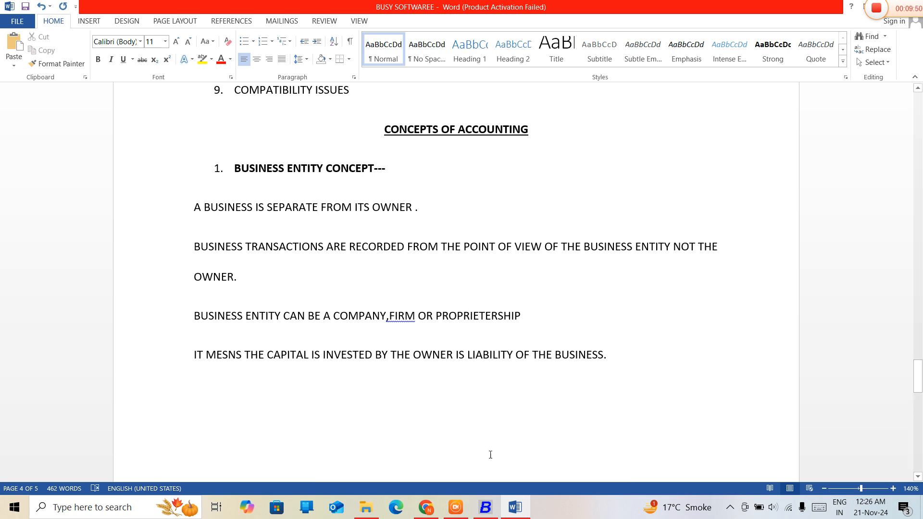
- Switch to the Busy 21 accounting software
left_click(485, 509)
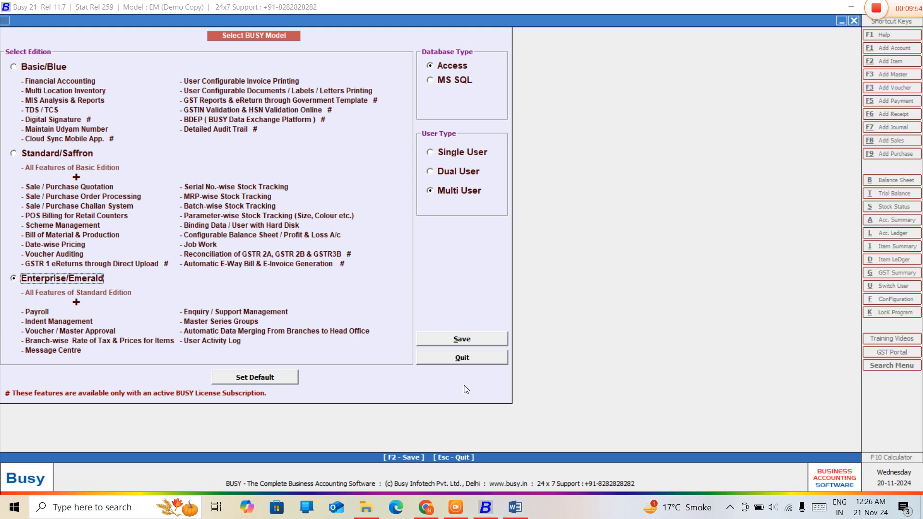